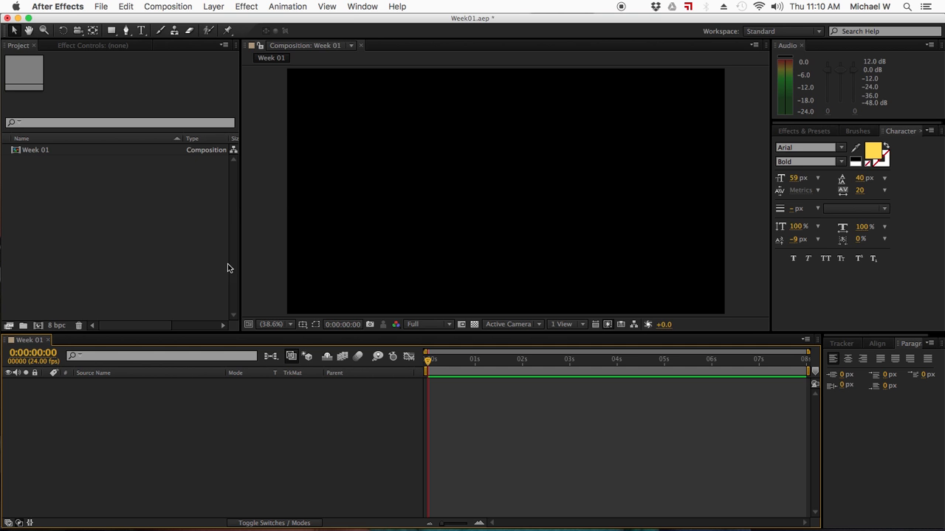
- Create a green 250 x 250 px solid and place it near the composition's left edge at about 162, 540
{"action": "left_click", "coordinate": [218, 6]}
{"action": "mouse_move", "coordinate": [227, 20]}
{"action": "left_click", "coordinate": [381, 32]}
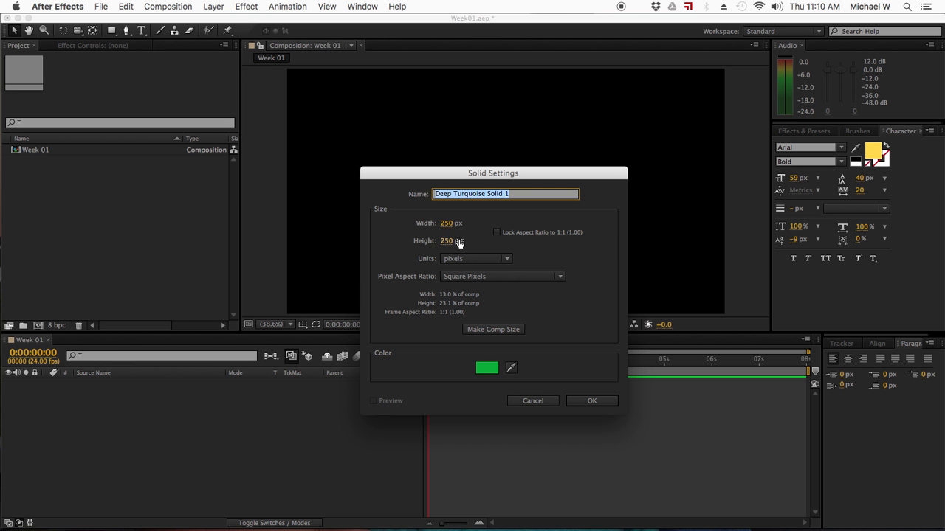
{"action": "left_click", "coordinate": [589, 400]}
{"action": "left_click_drag", "start_coordinate": [517, 209], "coordinate": [321, 212]}
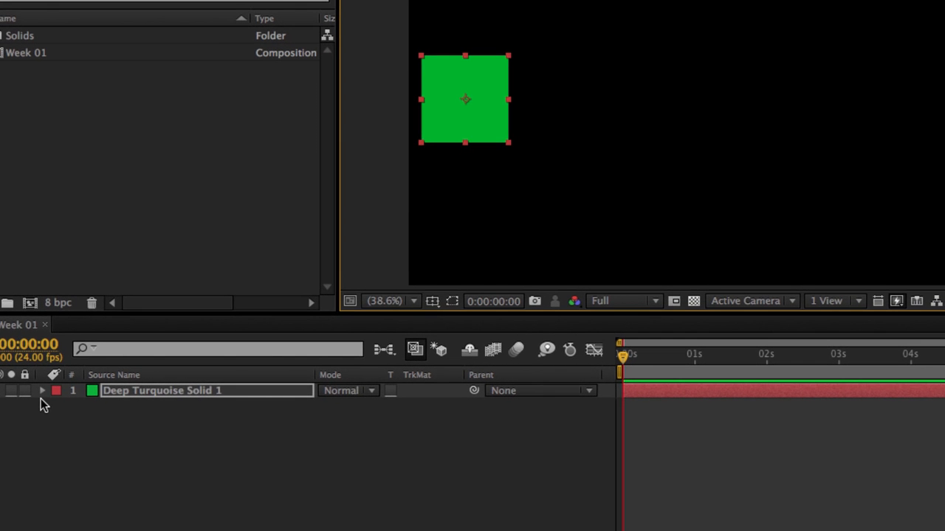
- Reveal the solid's Transform properties and start Position keyframing at 0:00:00:00
{"action": "left_click", "coordinate": [42, 393]}
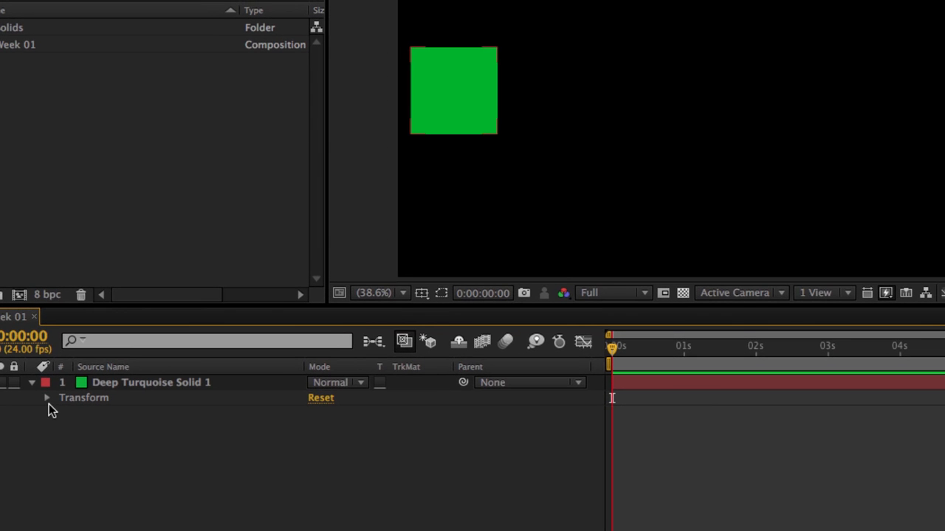
{"action": "left_click", "coordinate": [47, 399]}
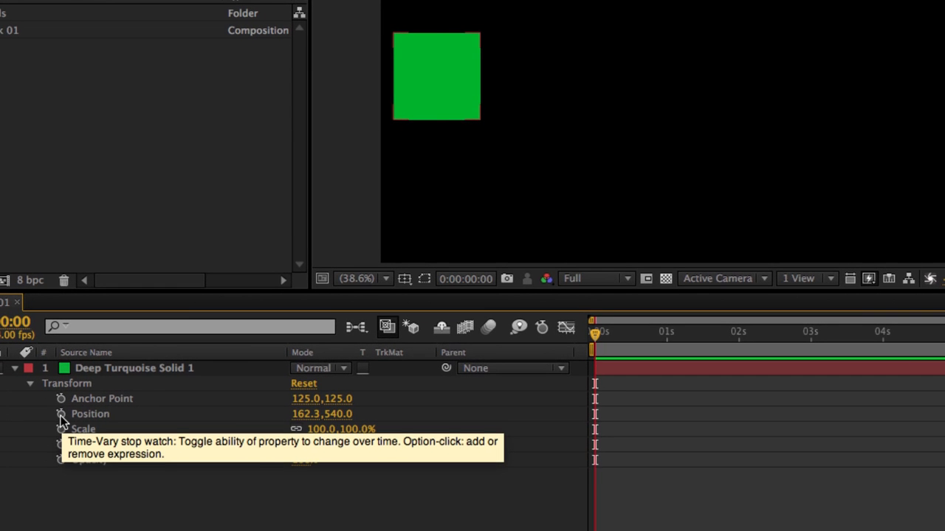
{"action": "left_click", "coordinate": [61, 415]}
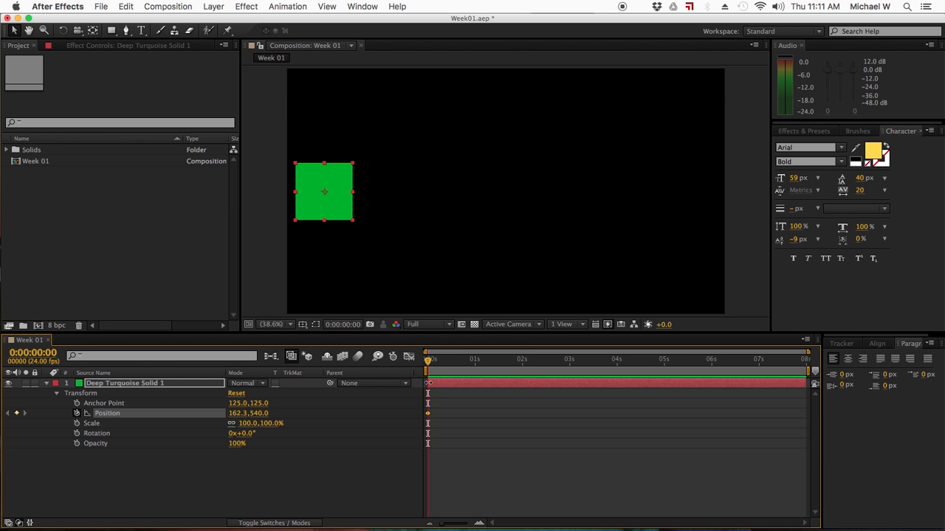
- At 0:00:04:00, move the green square horizontally to about 1664.5, 540 near the right edge of the composition
{"action": "left_click_drag", "start_coordinate": [430, 362], "coordinate": [620, 369]}
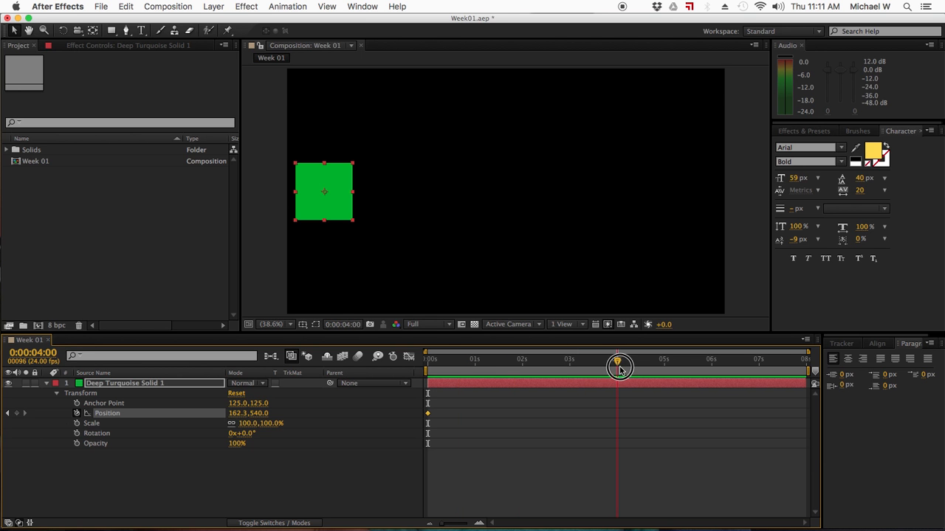
{"action": "left_click", "coordinate": [342, 325]}
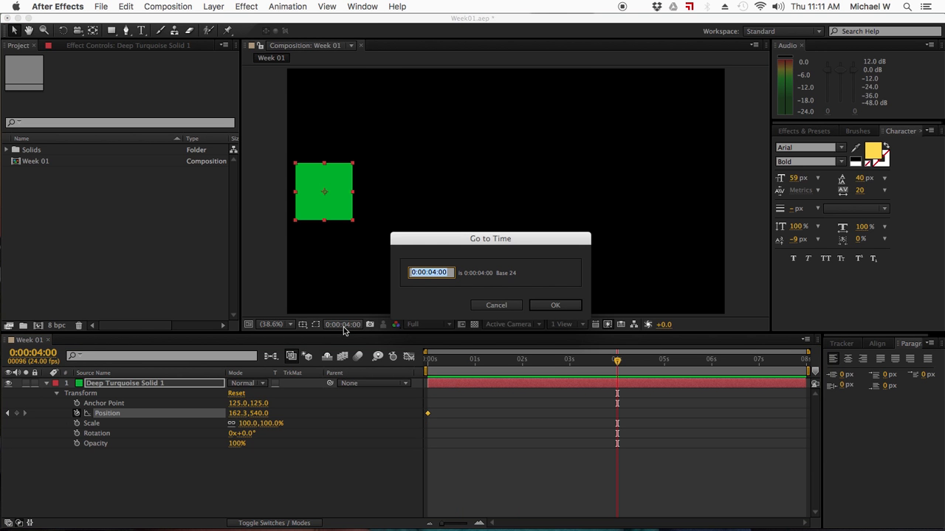
{"action": "type", "text": "4.00"}
{"action": "left_click", "coordinate": [414, 272]}
{"action": "key", "text": "Left"}
{"action": "type", "text": "1:"}
{"action": "key", "text": "BackSpace"}
{"action": "key", "text": "BackSpace"}
{"action": "left_click", "coordinate": [567, 308]}
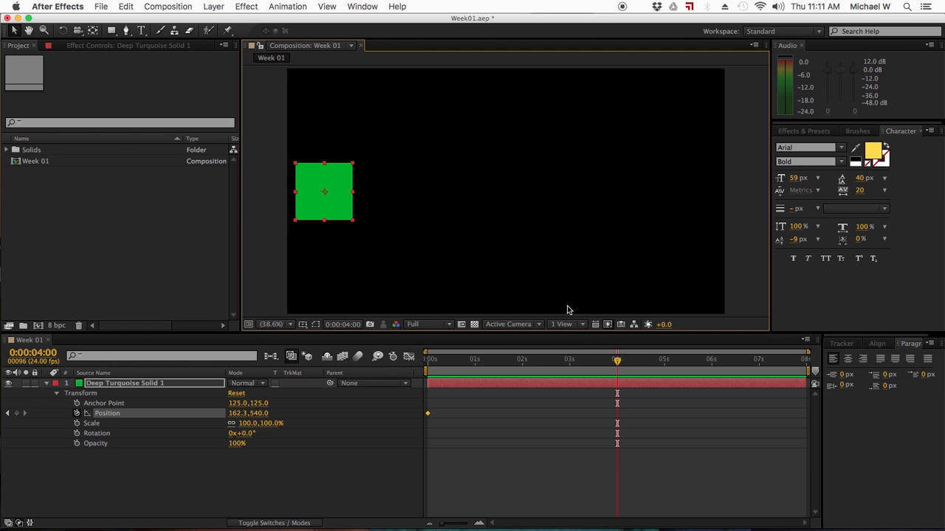
{"action": "left_click", "coordinate": [340, 212]}
{"action": "left_click_drag", "start_coordinate": [340, 212], "coordinate": [686, 227]}
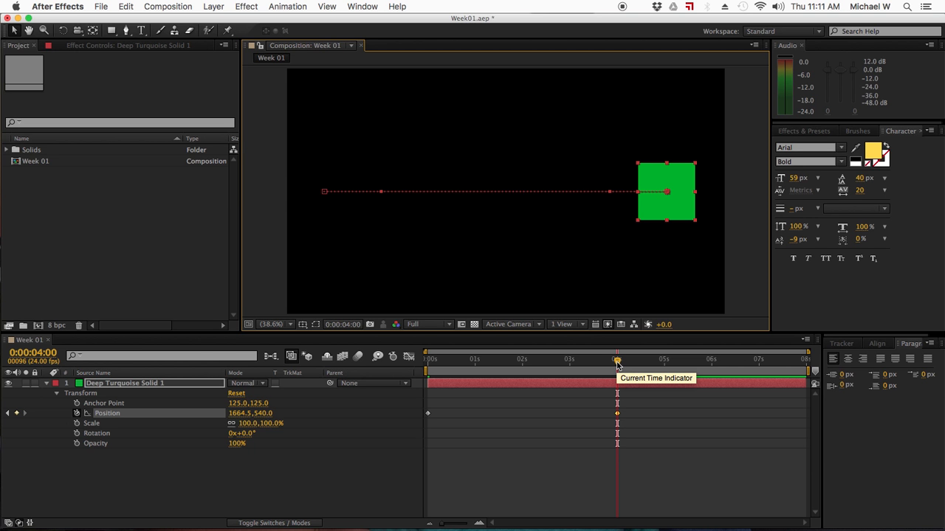
- Move the second Position keyframe earlier to 0:00:01:23, with the current time indicator on the same frame
{"action": "left_click_drag", "start_coordinate": [617, 362], "coordinate": [521, 364]}
{"action": "left_click_drag", "start_coordinate": [617, 416], "coordinate": [520, 414]}
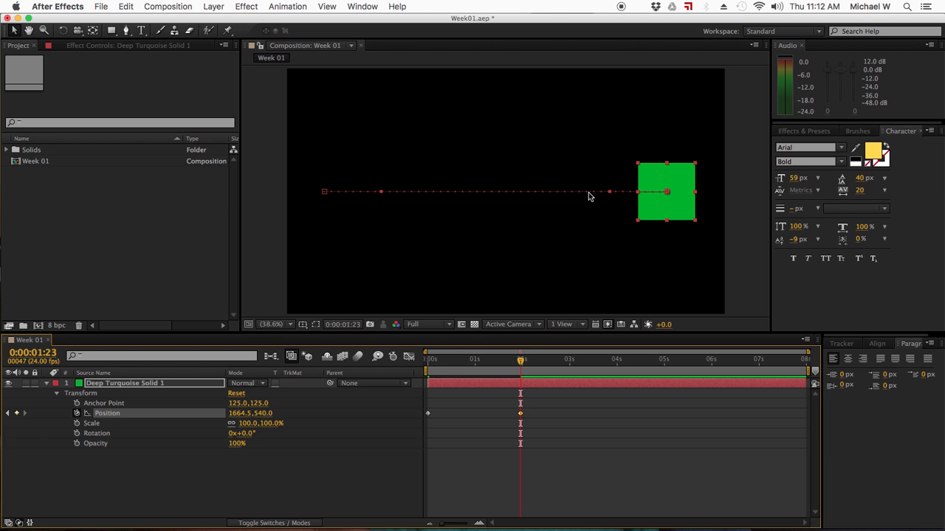
{"action": "left_click", "coordinate": [515, 360]}
{"action": "mouse_move", "coordinate": [515, 360]}
{"action": "left_mouse_down"}
{"action": "mouse_move", "coordinate": [443, 361]}
{"action": "mouse_move", "coordinate": [520, 360]}
{"action": "left_mouse_up"}
- Try applying the Easy Ease keyframe assistant to both Position keyframes
{"action": "left_click_drag", "start_coordinate": [552, 401], "coordinate": [418, 426]}
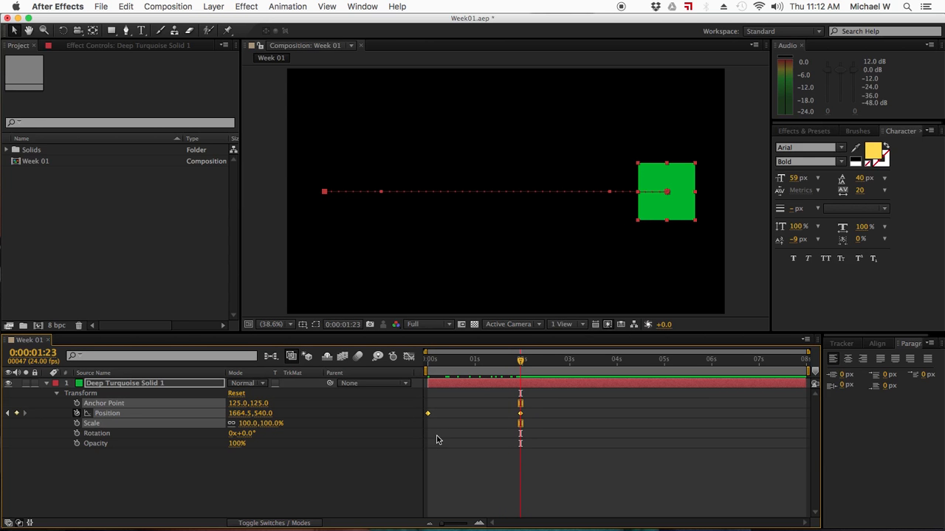
{"action": "left_click", "coordinate": [438, 442]}
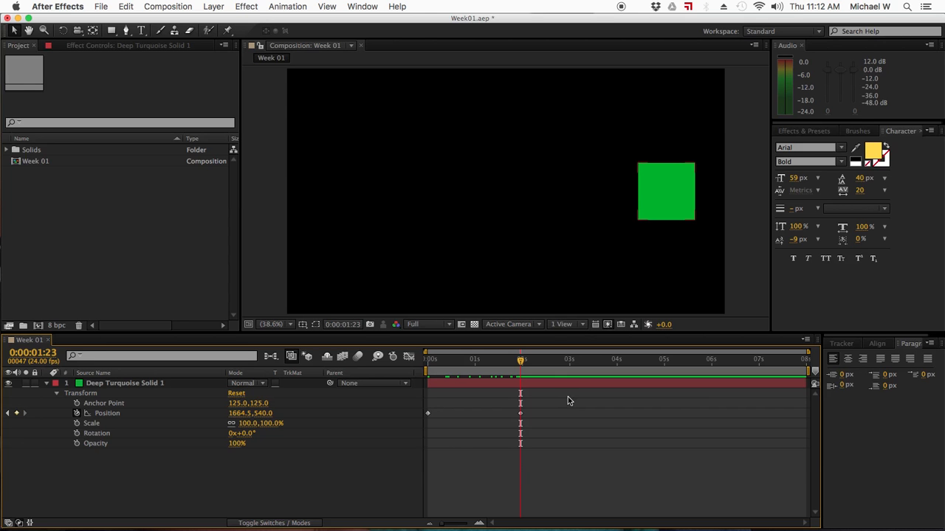
{"action": "left_click_drag", "start_coordinate": [568, 397], "coordinate": [426, 434]}
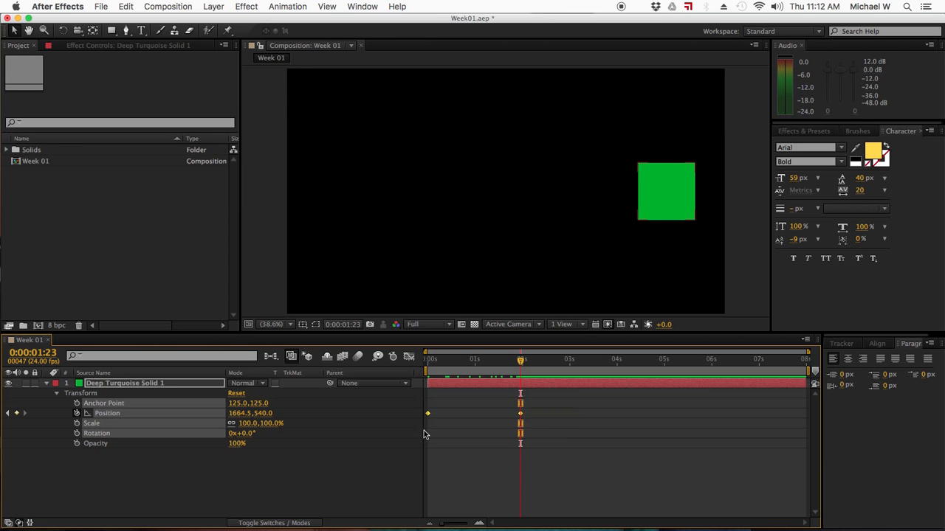
{"action": "right_click", "coordinate": [520, 417]}
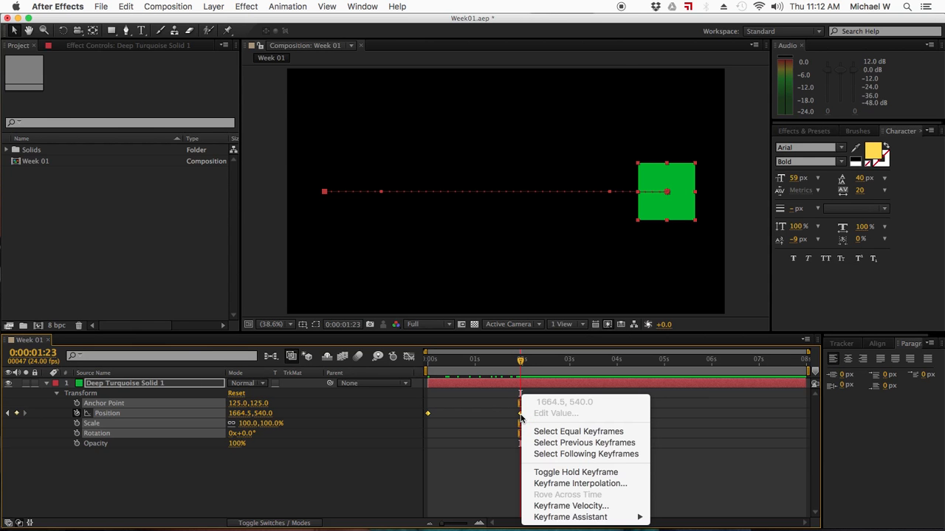
{"action": "mouse_move", "coordinate": [557, 518]}
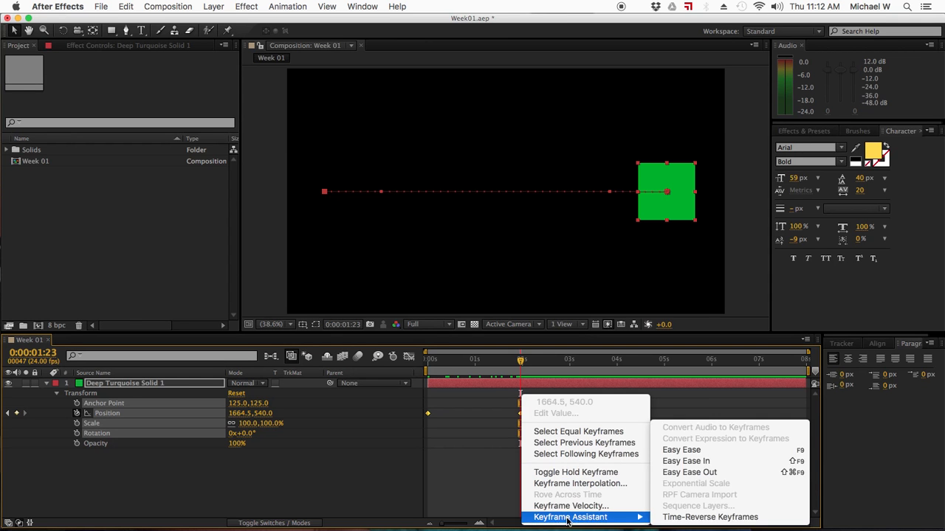
{"action": "left_click", "coordinate": [676, 450]}
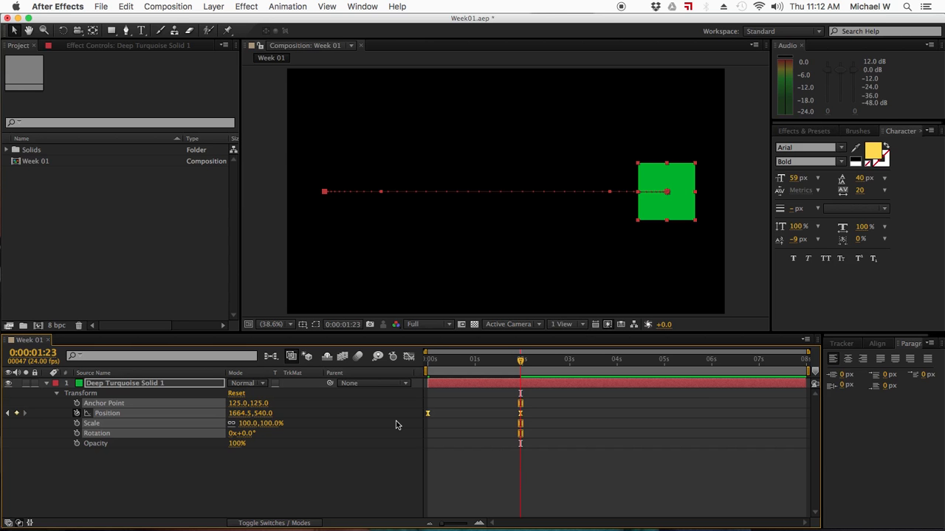
- Open the Graph Editor and display the value graph for the solid's Position
{"action": "left_click", "coordinate": [410, 358]}
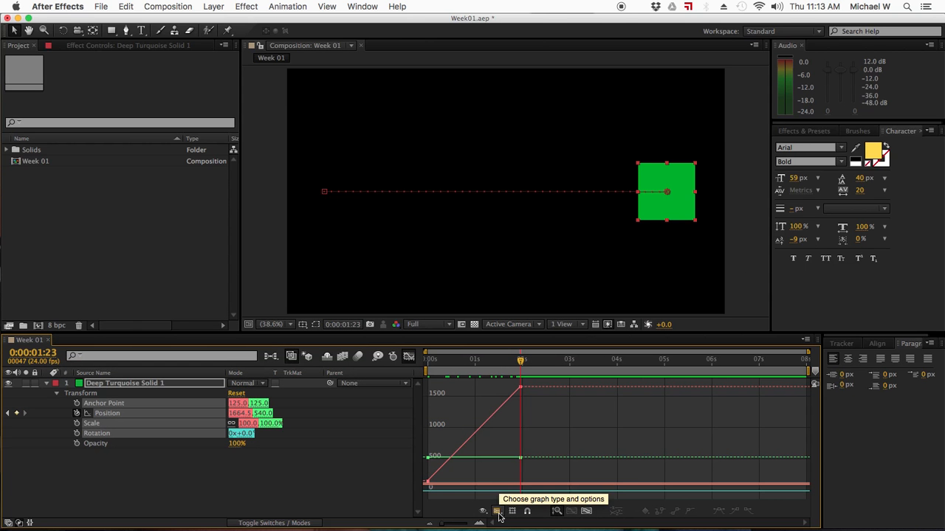
{"action": "left_click", "coordinate": [496, 510]}
{"action": "left_click", "coordinate": [511, 418]}
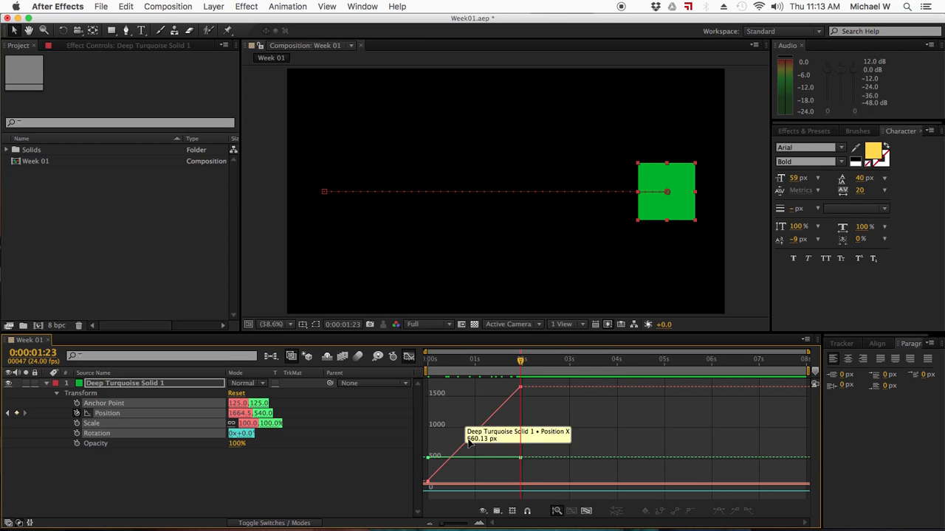
- Inspect the Position curve in the value graph and the speed graph, ending on the value graph
{"action": "mouse_move", "coordinate": [521, 388]}
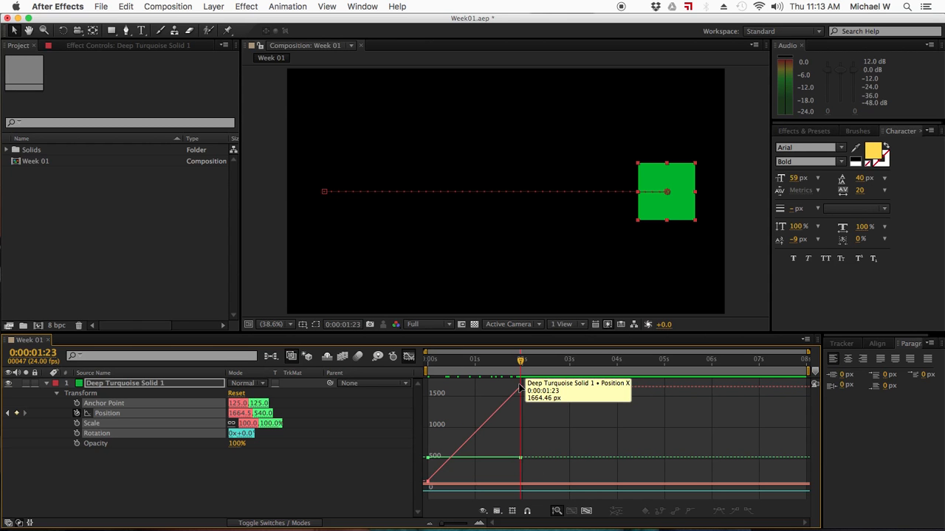
{"action": "left_click", "coordinate": [499, 512]}
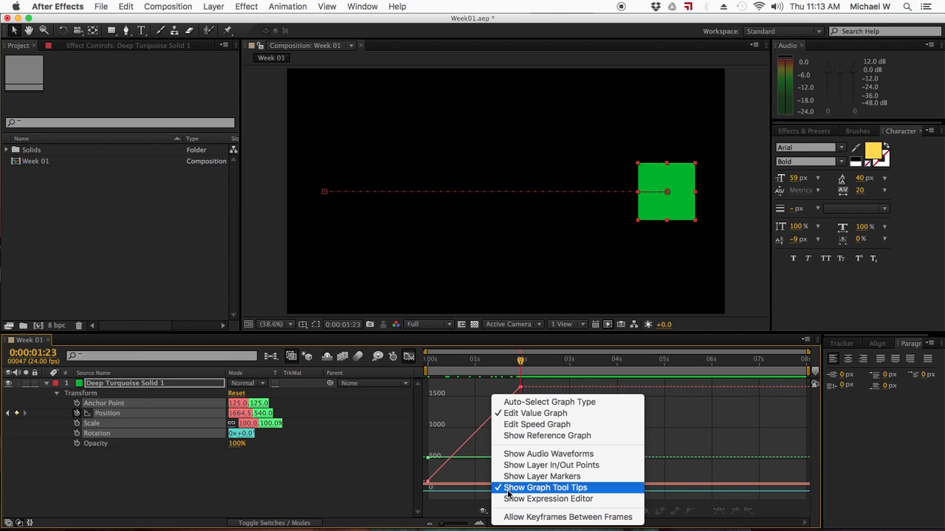
{"action": "left_click", "coordinate": [540, 426]}
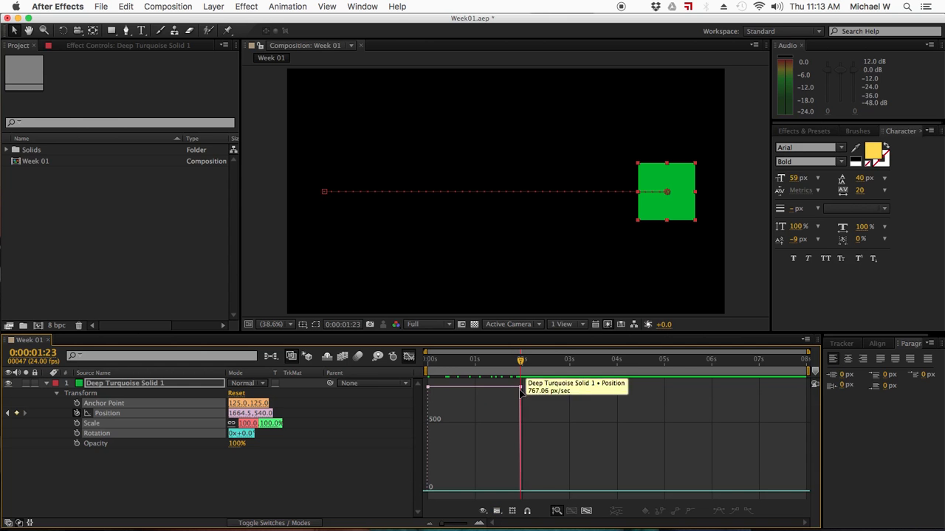
{"action": "mouse_move", "coordinate": [521, 459]}
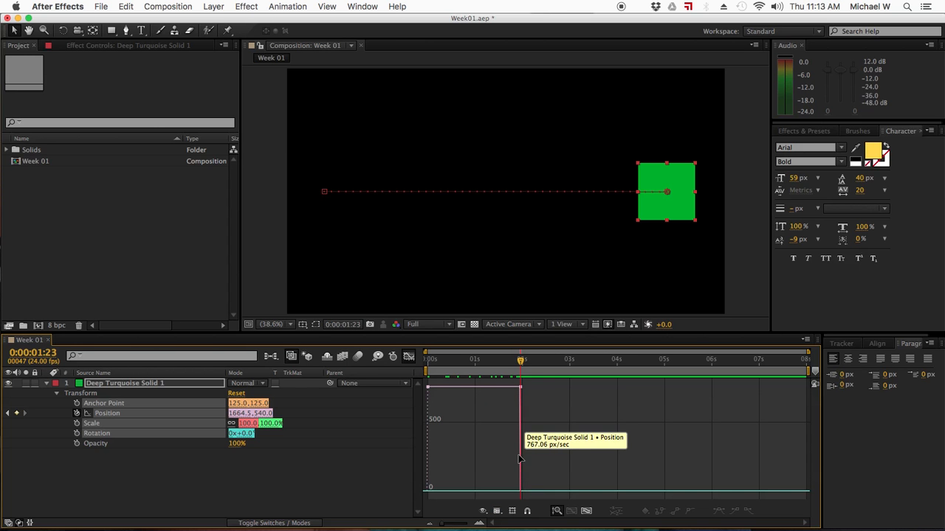
{"action": "left_click", "coordinate": [483, 511]}
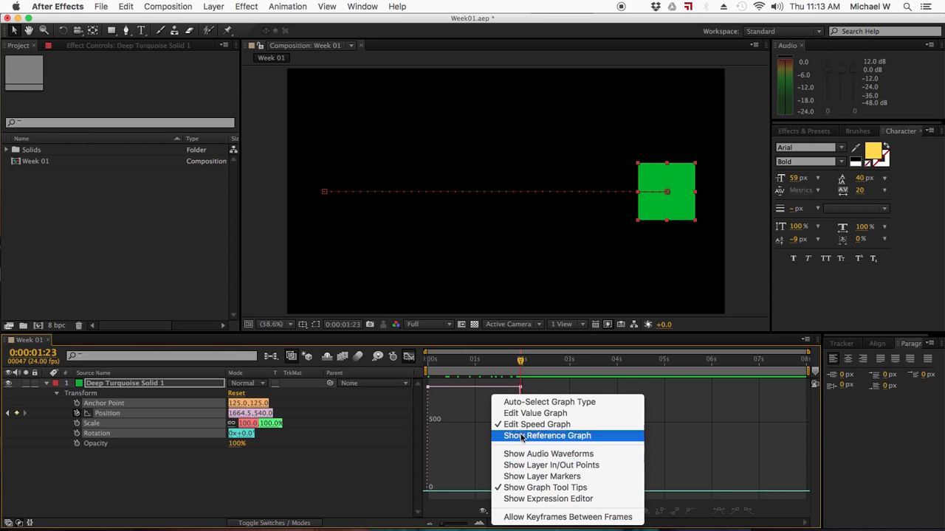
{"action": "left_click", "coordinate": [520, 413]}
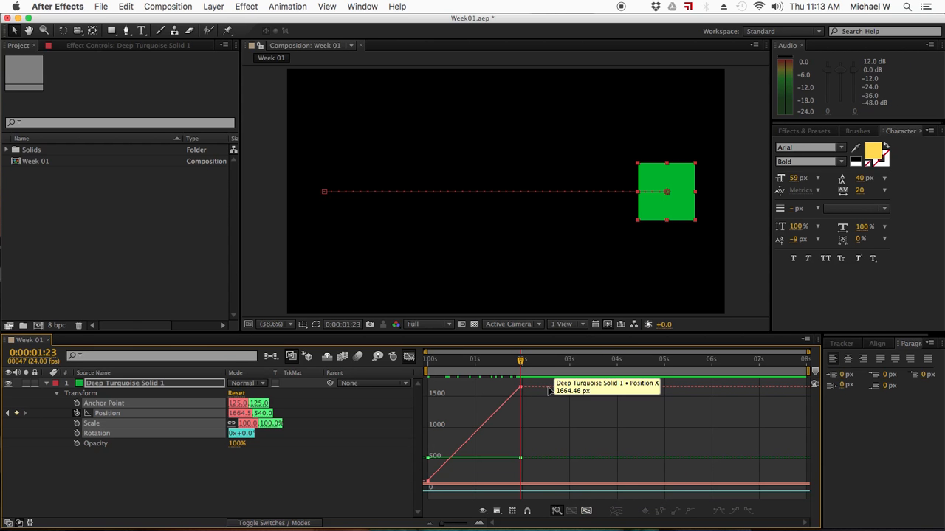
- Apply Easy Ease to both Position keyframes in the Graph Editor, and display the speed graph with all graphs fitted to view
{"action": "left_click_drag", "start_coordinate": [549, 384], "coordinate": [407, 496]}
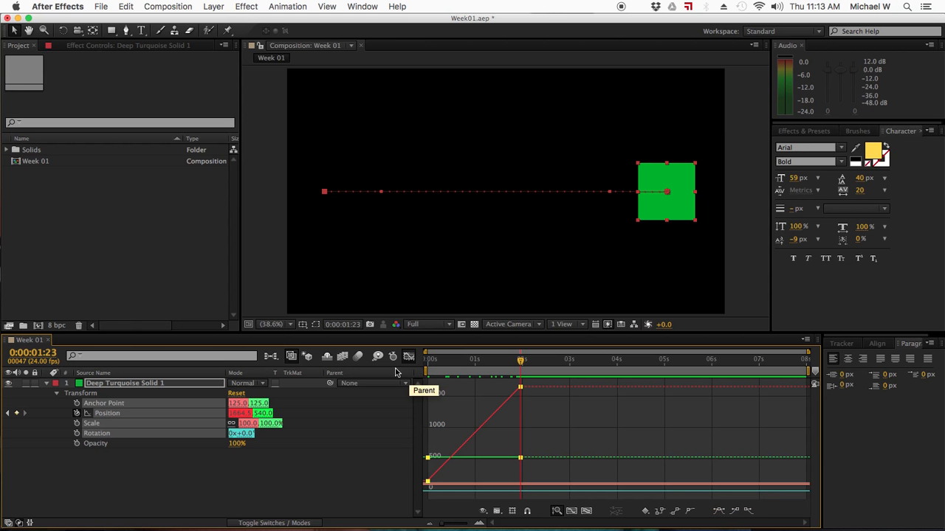
{"action": "left_click", "coordinate": [719, 514]}
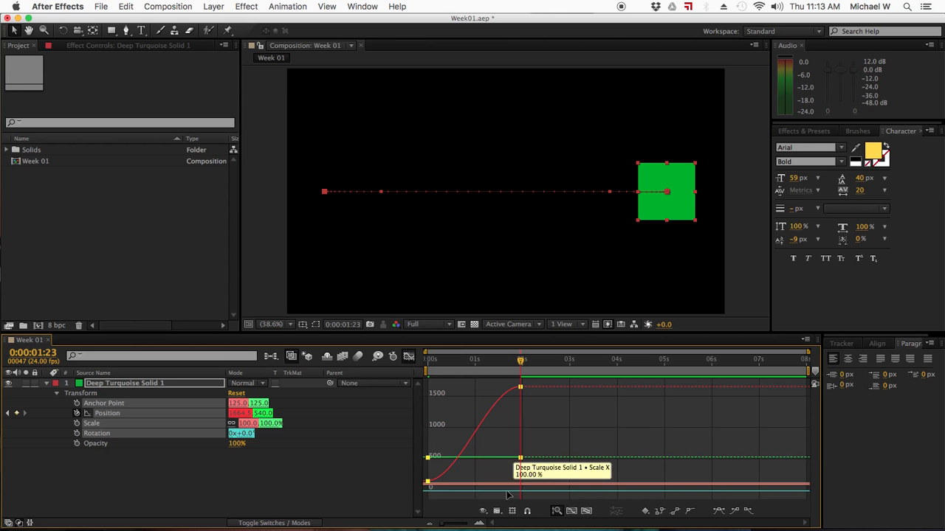
{"action": "left_click", "coordinate": [498, 512]}
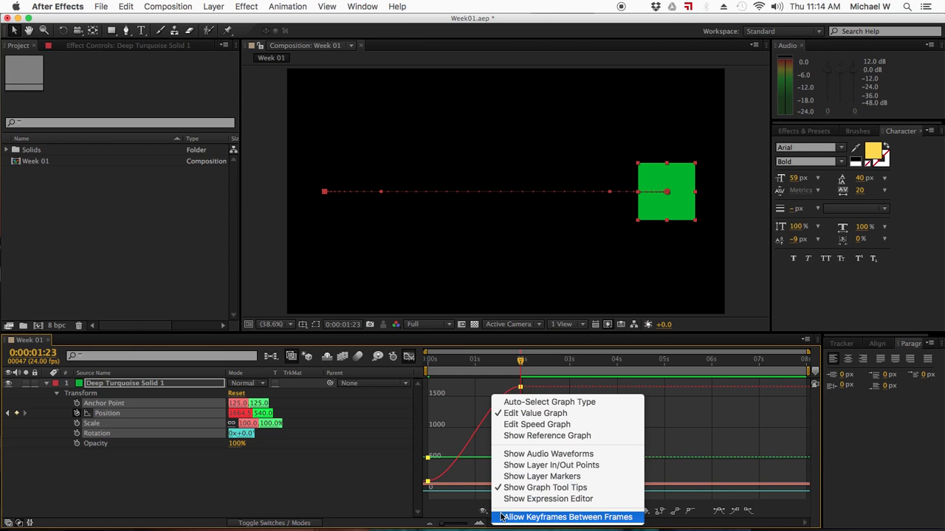
{"action": "left_click", "coordinate": [531, 426]}
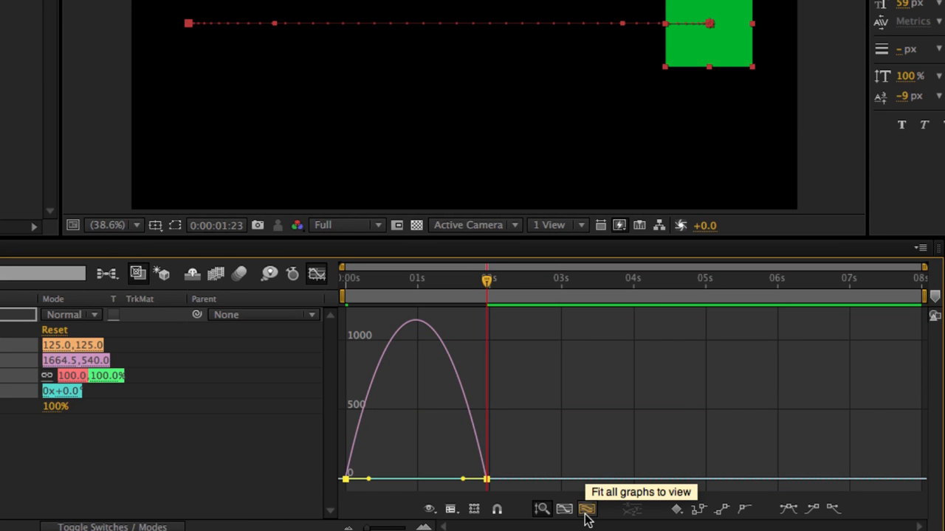
{"action": "left_click", "coordinate": [587, 510]}
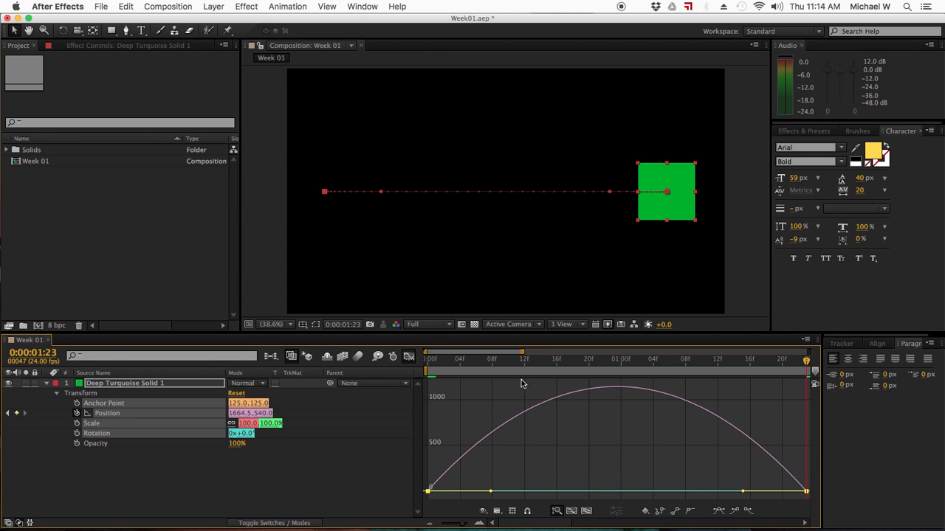
- Preview the eased motion from the start of the composition and return the current time to 0:00:00:00
{"action": "left_click_drag", "start_coordinate": [509, 364], "coordinate": [428, 365]}
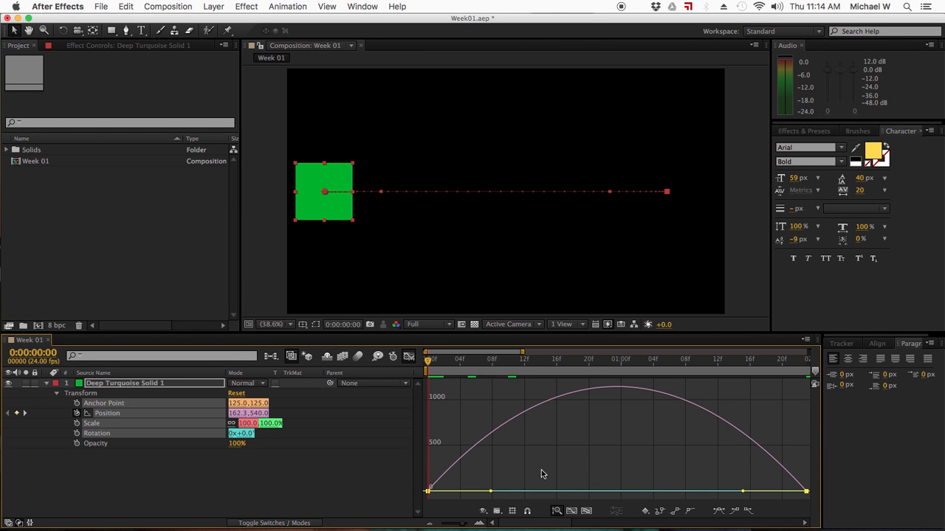
{"action": "key", "text": "space"}
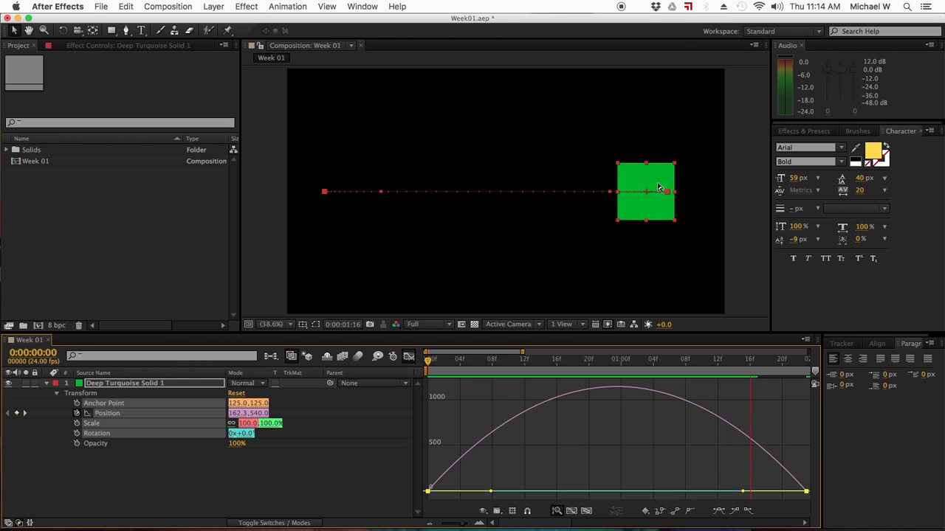
{"action": "key", "text": "space"}
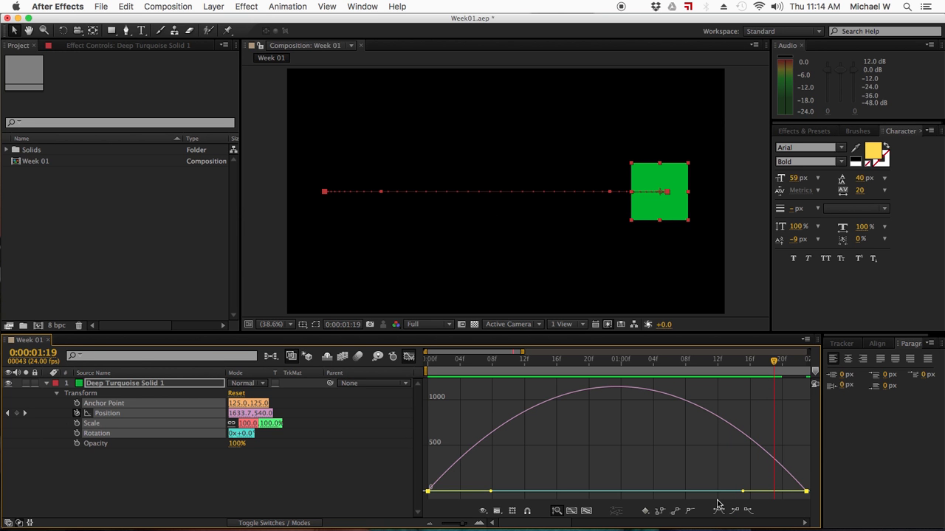
{"action": "key", "text": "Home"}
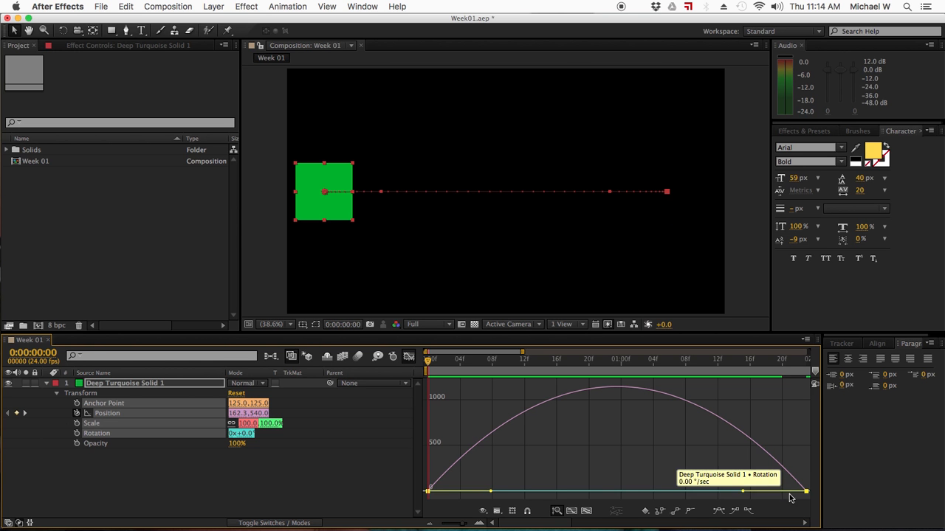
- Lengthen the end Position keyframe's influence handle to about 01:00f on the speed graph for a longer slow-down
{"action": "left_click_drag", "start_coordinate": [744, 493], "coordinate": [740, 490]}
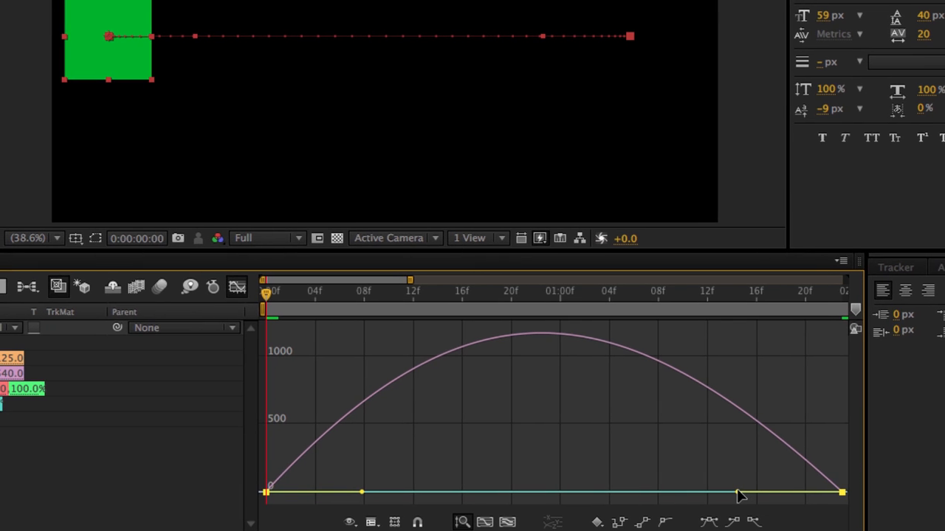
{"action": "left_click_drag", "start_coordinate": [739, 493], "coordinate": [569, 507]}
{"action": "left_click_drag", "start_coordinate": [668, 500], "coordinate": [569, 498]}
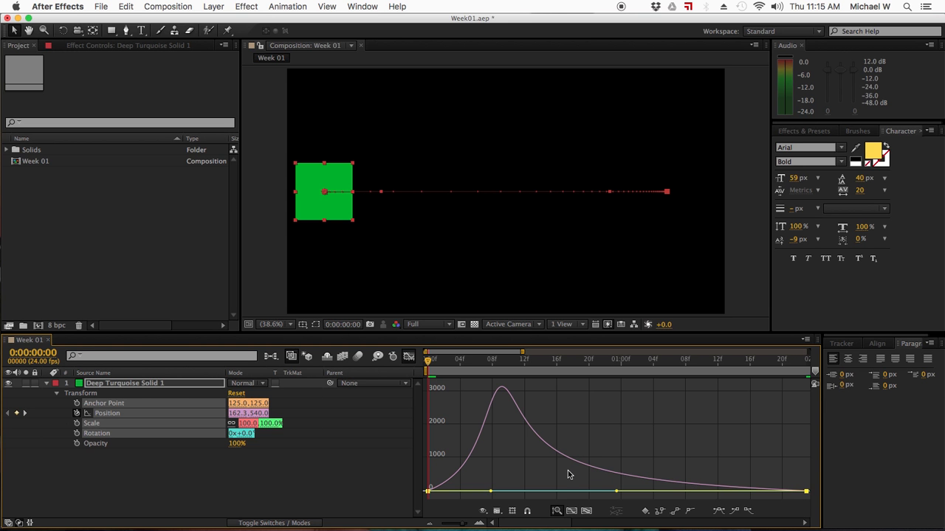
- Shorten the start Position keyframe's influence handle to about 04f for a faster start, and preview the motion
{"action": "left_click", "coordinate": [491, 492]}
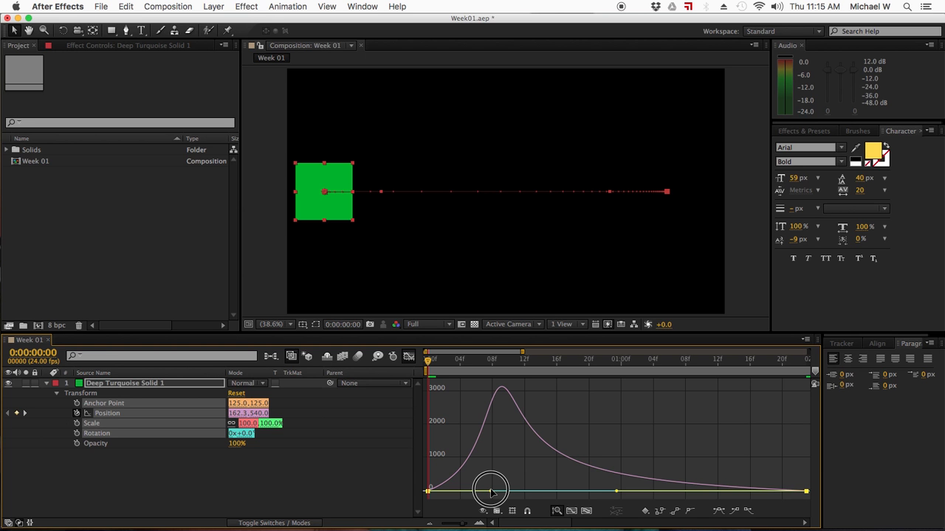
{"action": "left_click_drag", "start_coordinate": [491, 492], "coordinate": [462, 492]}
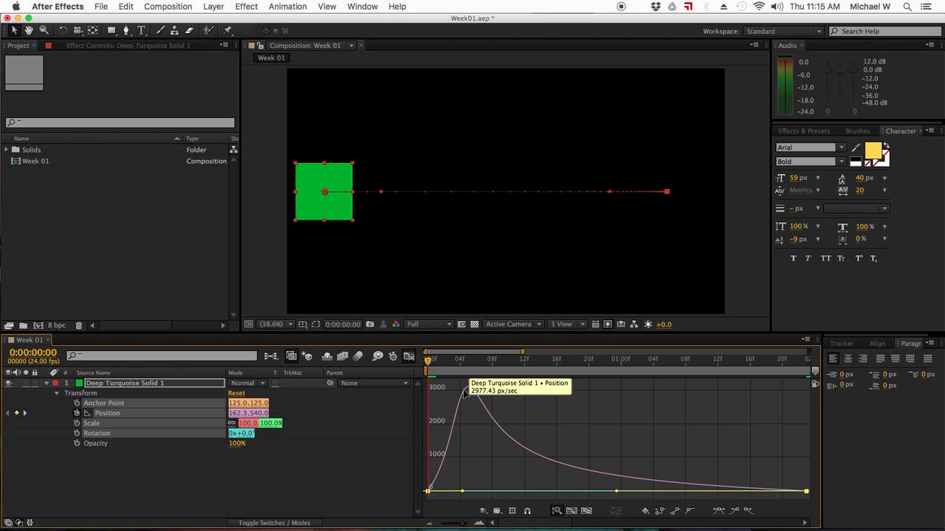
{"action": "key", "text": "space"}
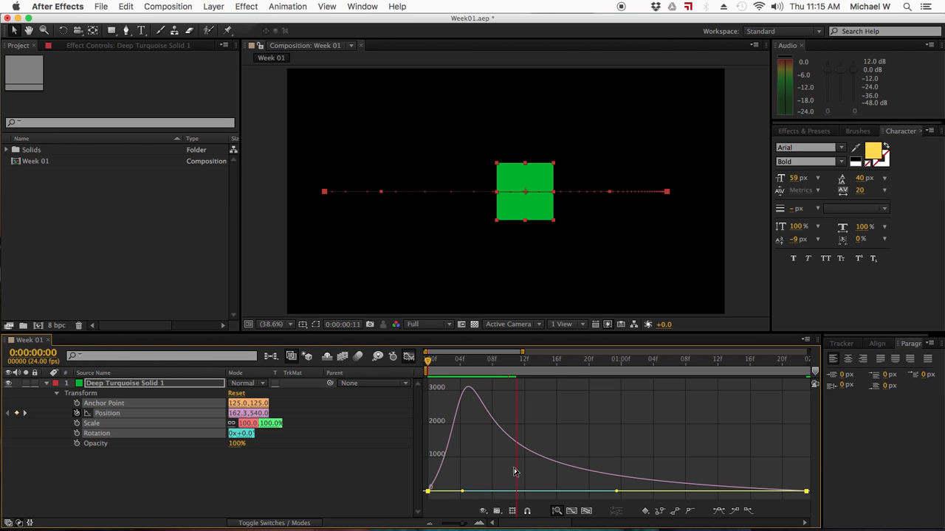